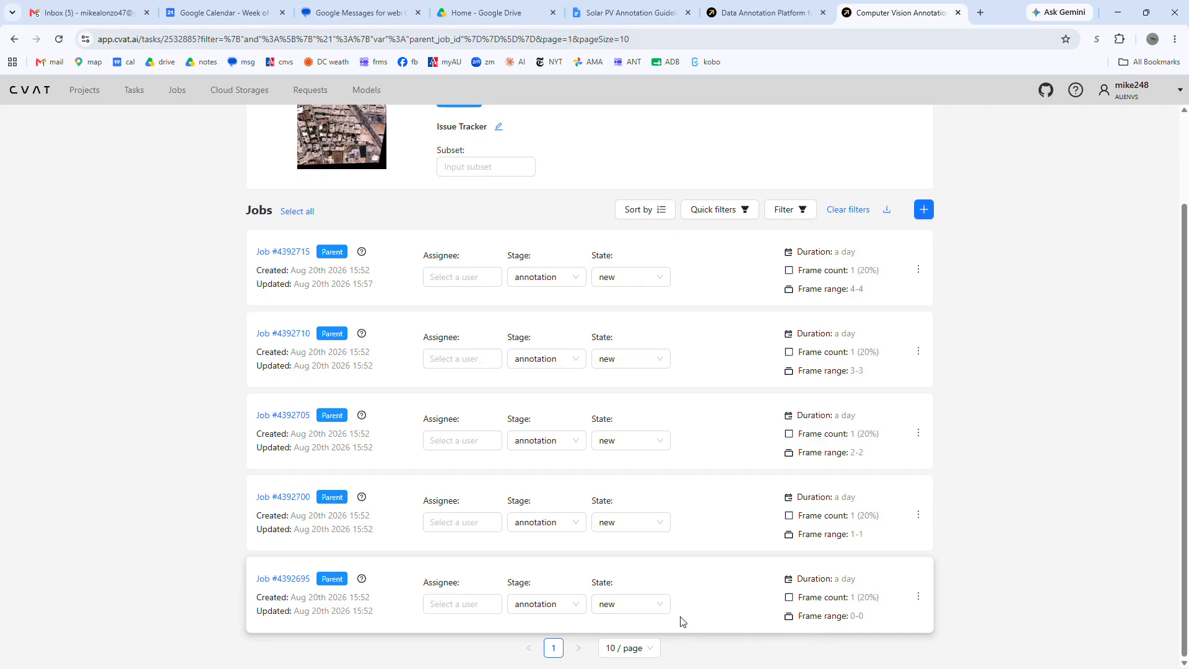
- Show the replicas of the frame 0-0 parent job and open the replica assigned to your own account
{"action": "left_click", "coordinate": [918, 598]}
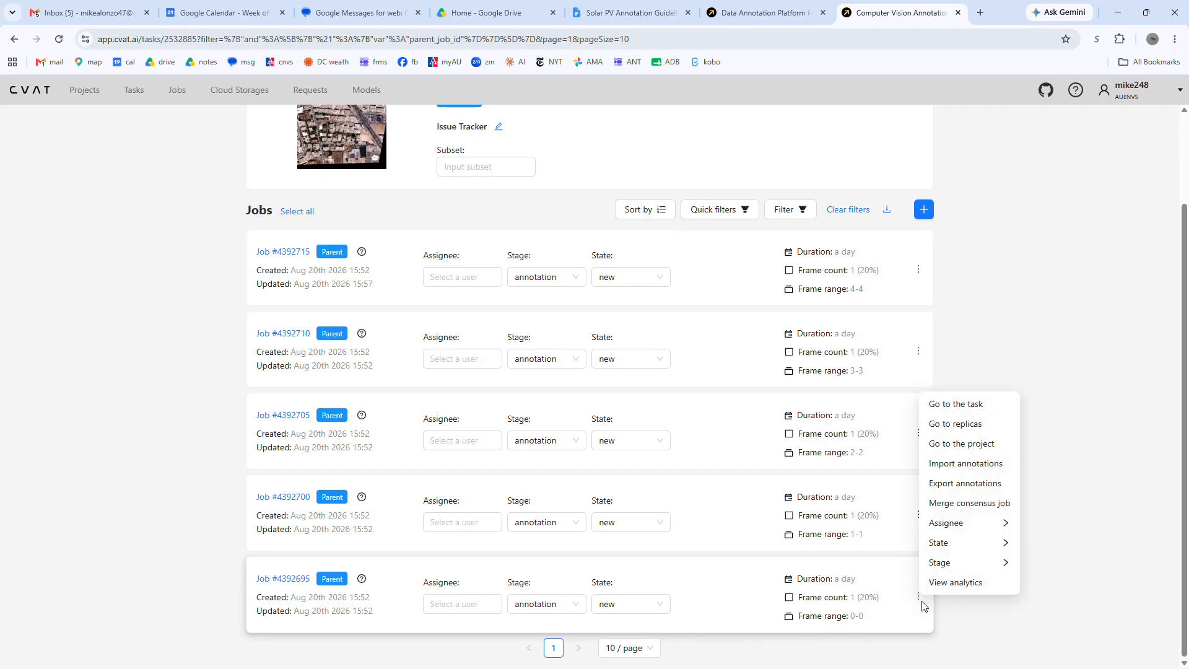
{"action": "left_click", "coordinate": [959, 427]}
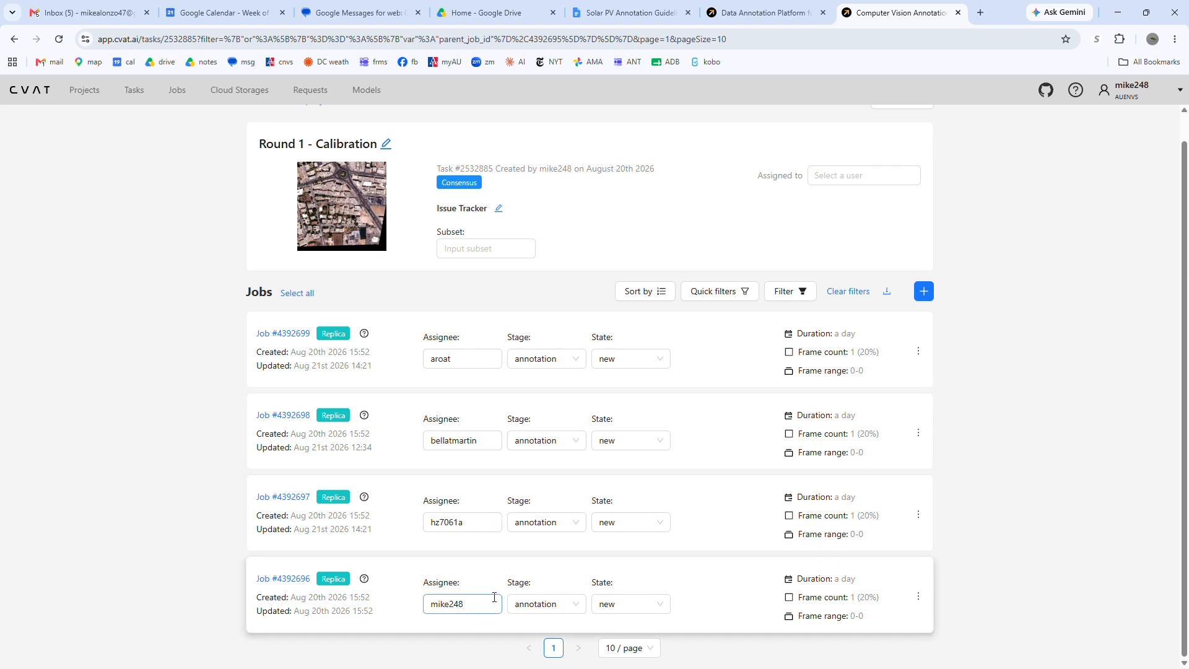
{"action": "left_click", "coordinate": [273, 581]}
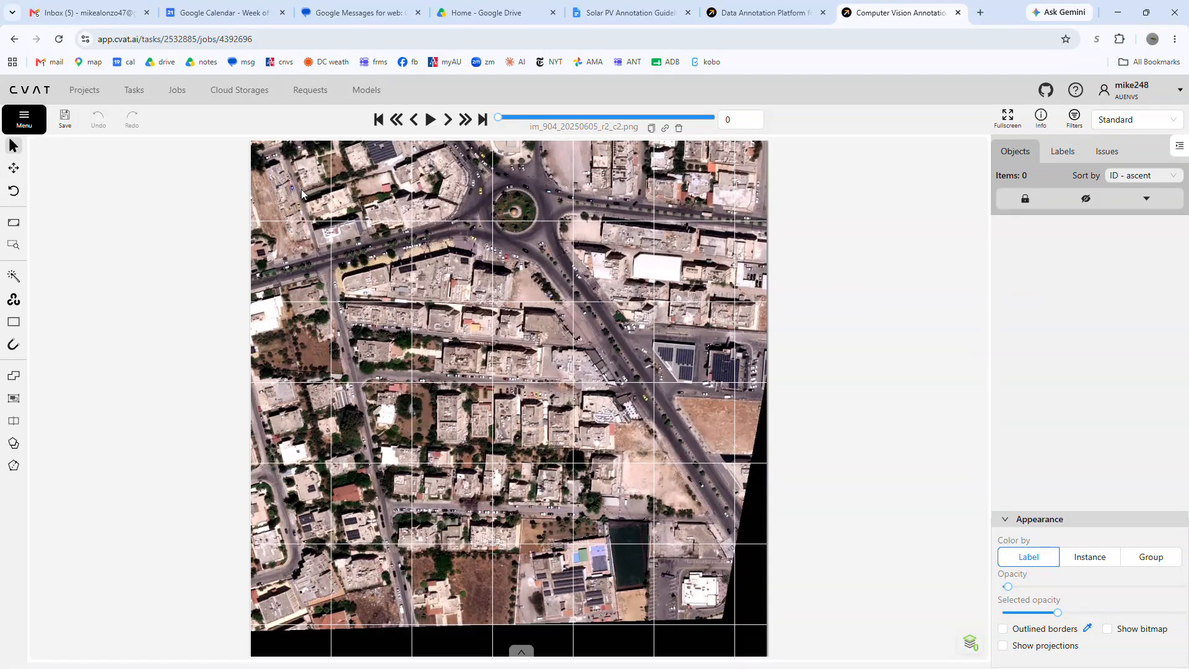
- Check the image grid and color settings of the annotation canvas
{"action": "left_click", "coordinate": [522, 652]}
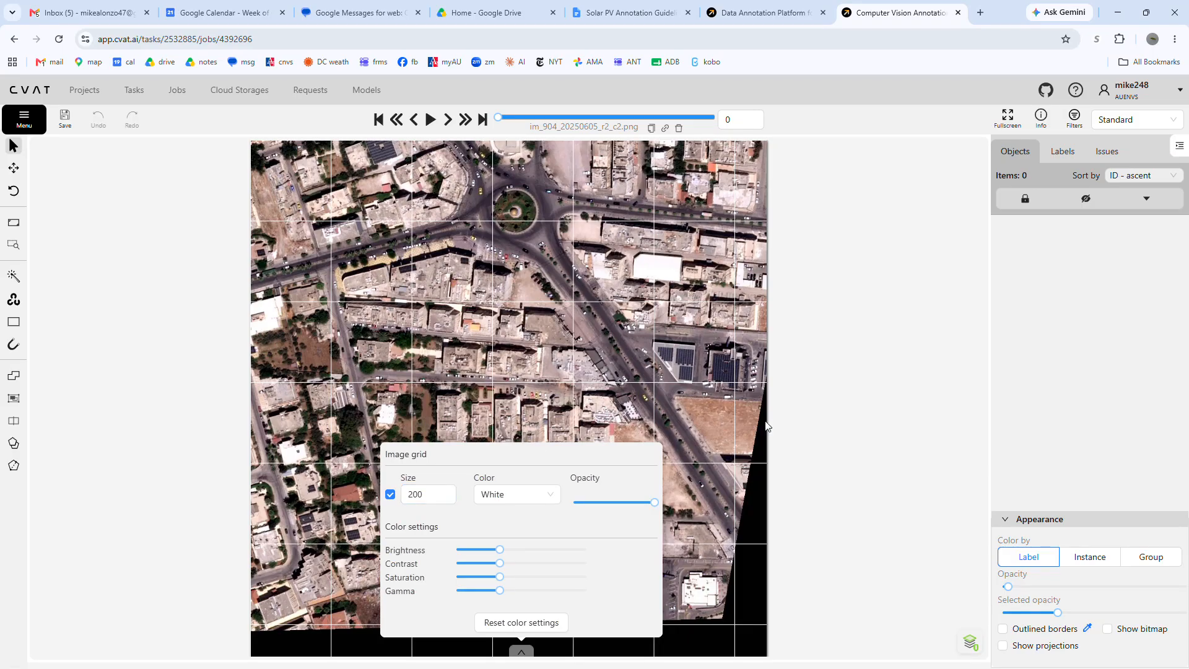
{"action": "left_click", "coordinate": [910, 353]}
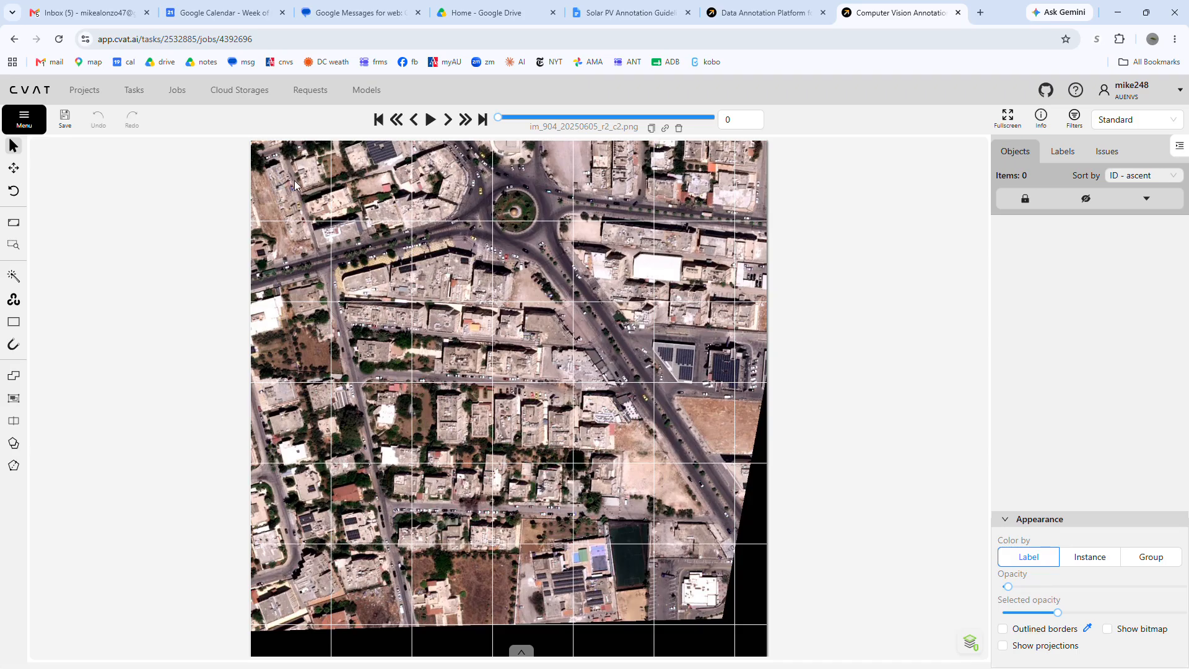
- Draw a solar_pv_array rectangle of about 83 x 63 px around the large rooftop array at the image's upper edge, west of the roundabout
{"action": "scroll", "coordinate": [292, 180], "scroll_direction": "up", "scroll_amount": 5}
{"action": "left_click_drag", "start_coordinate": [295, 190], "coordinate": [313, 329]}
{"action": "scroll", "coordinate": [300, 295], "scroll_direction": "up", "scroll_amount": 2}
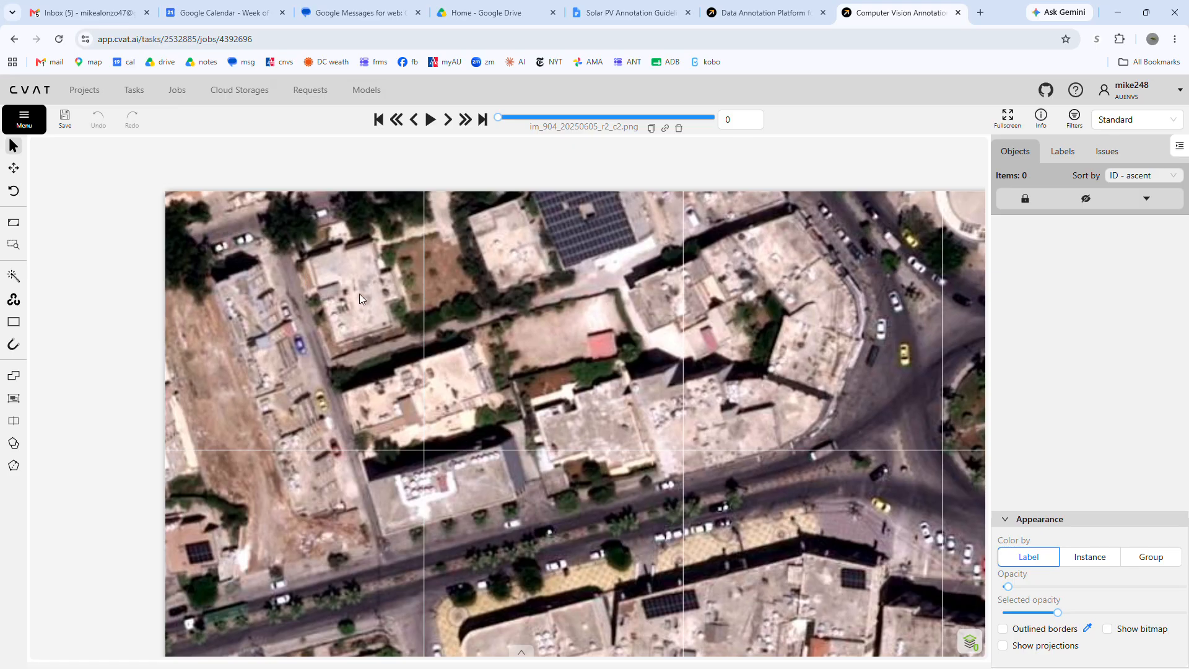
{"action": "key", "text": "n"}
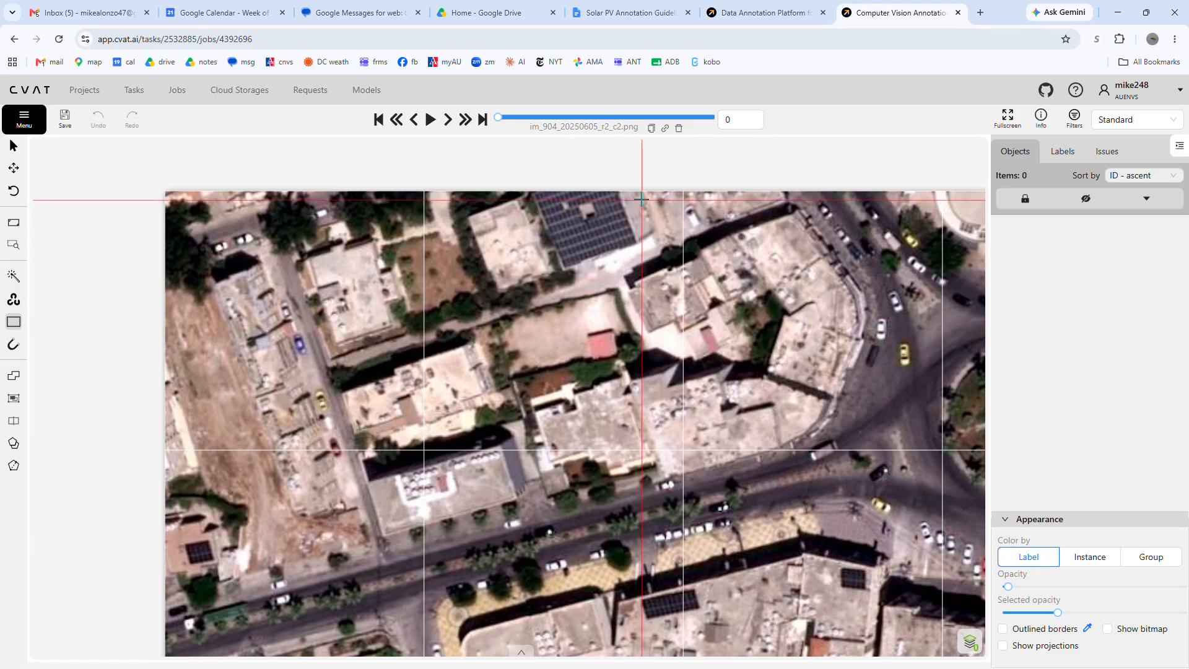
{"action": "left_click", "coordinate": [638, 273]}
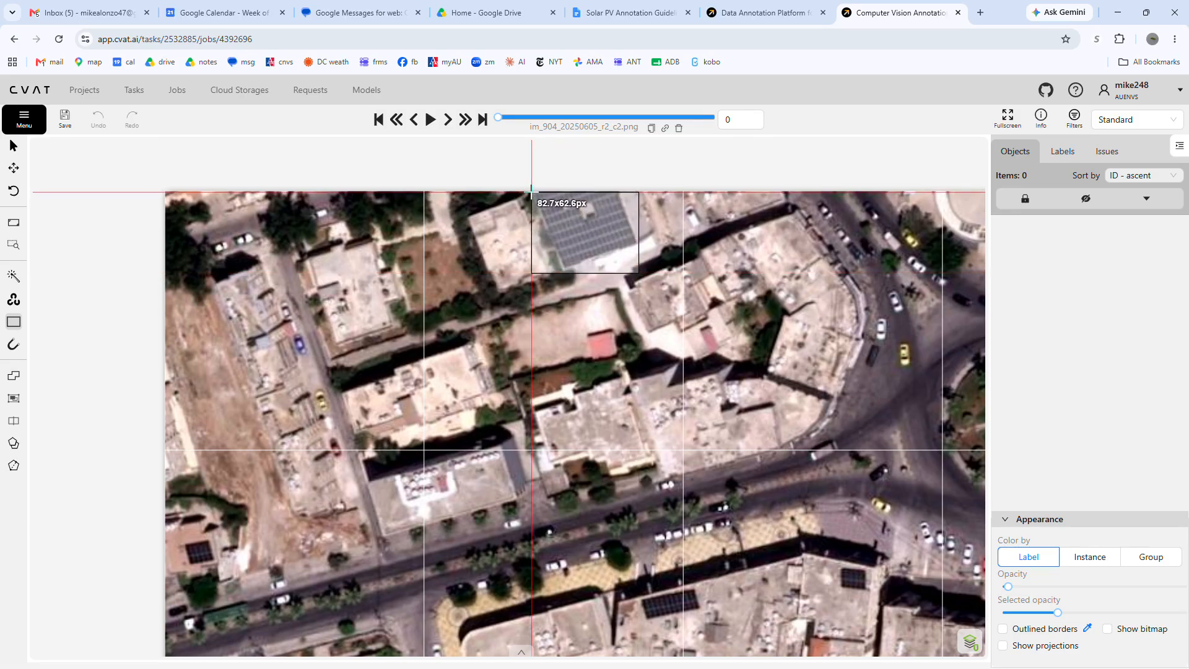
{"action": "left_click", "coordinate": [532, 192]}
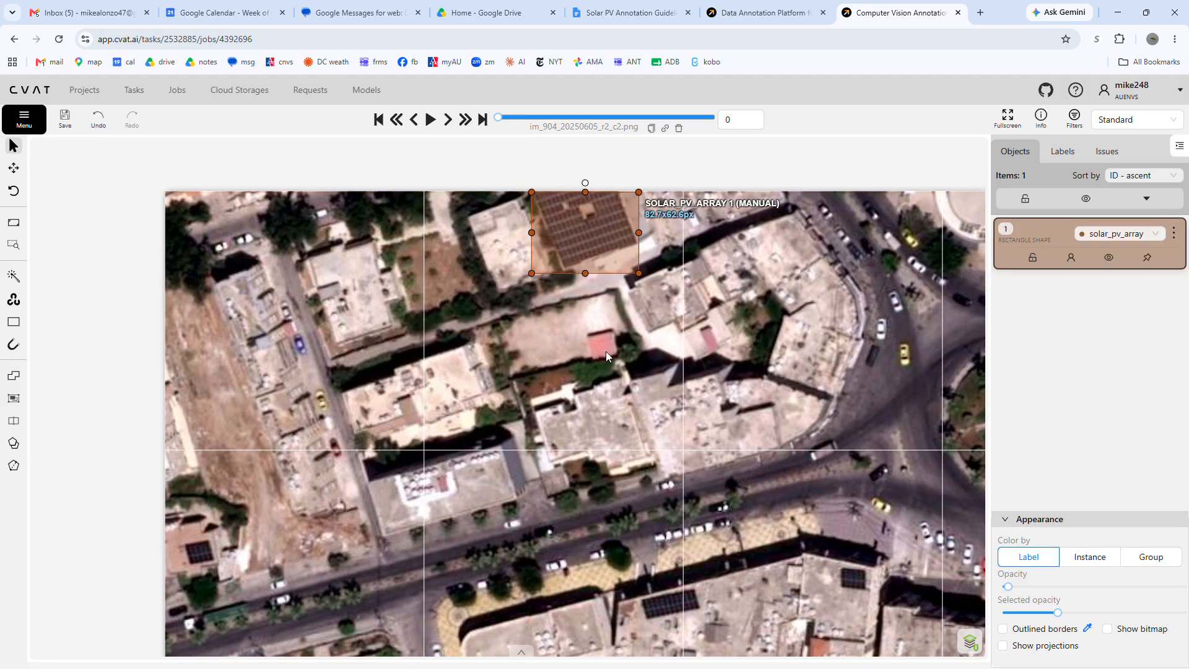
- Try boxing the small rooftop array southwest of the roundabout with a loose rectangle reaching over the neighbouring building, and undo it
{"action": "left_click_drag", "start_coordinate": [829, 403], "coordinate": [517, 433]}
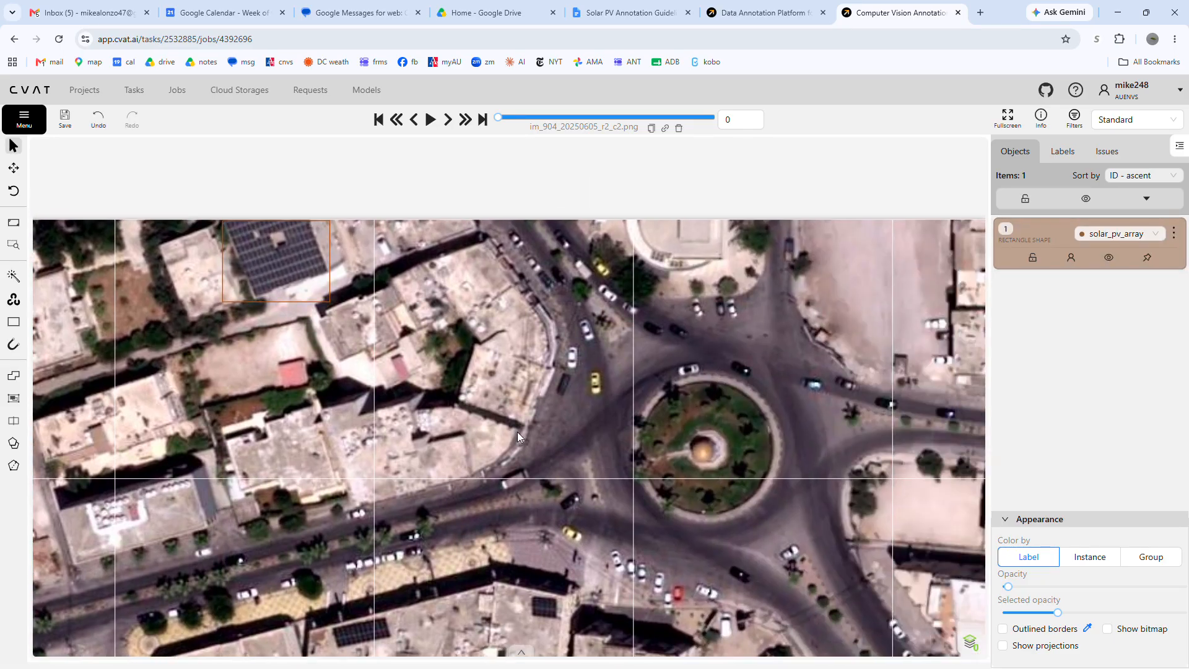
{"action": "left_click_drag", "start_coordinate": [609, 418], "coordinate": [474, 410]}
{"action": "left_click_drag", "start_coordinate": [770, 394], "coordinate": [767, 302]}
{"action": "left_click_drag", "start_coordinate": [465, 389], "coordinate": [564, 406]}
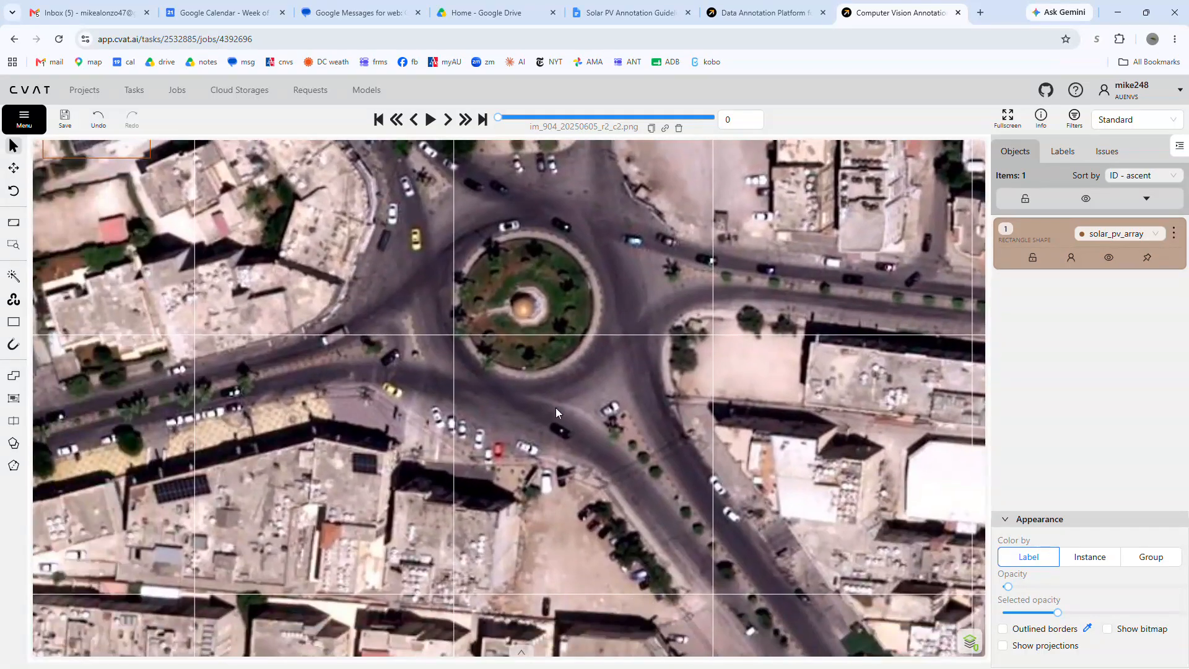
{"action": "left_click_drag", "start_coordinate": [327, 563], "coordinate": [528, 401]}
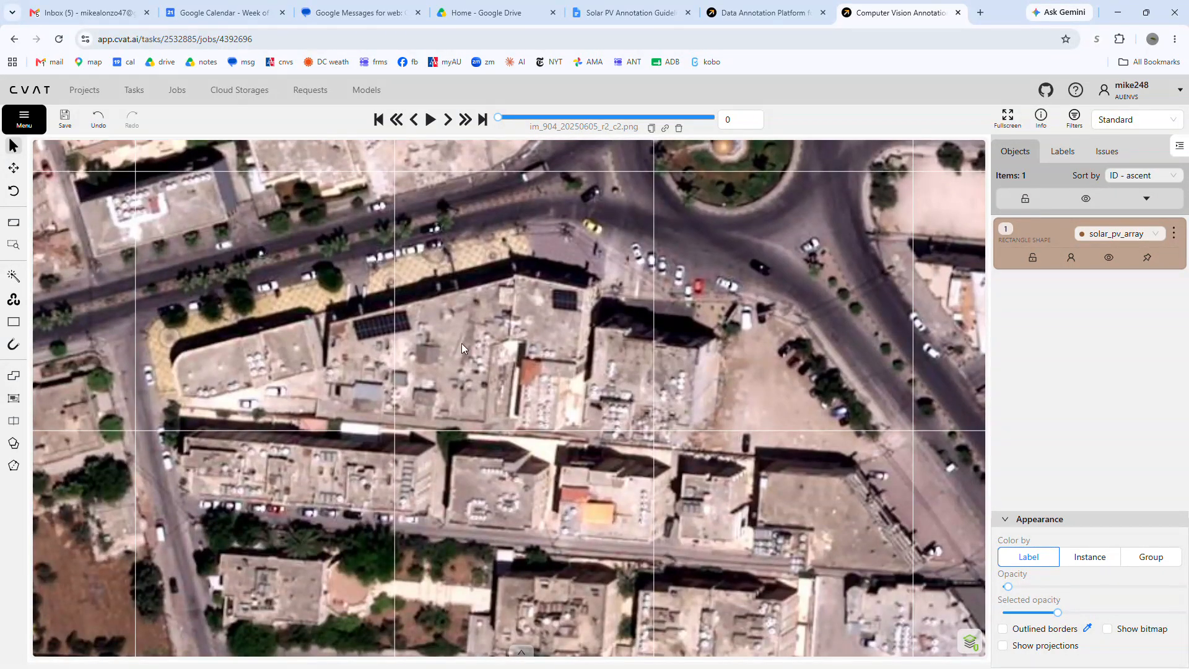
{"action": "key", "text": "n"}
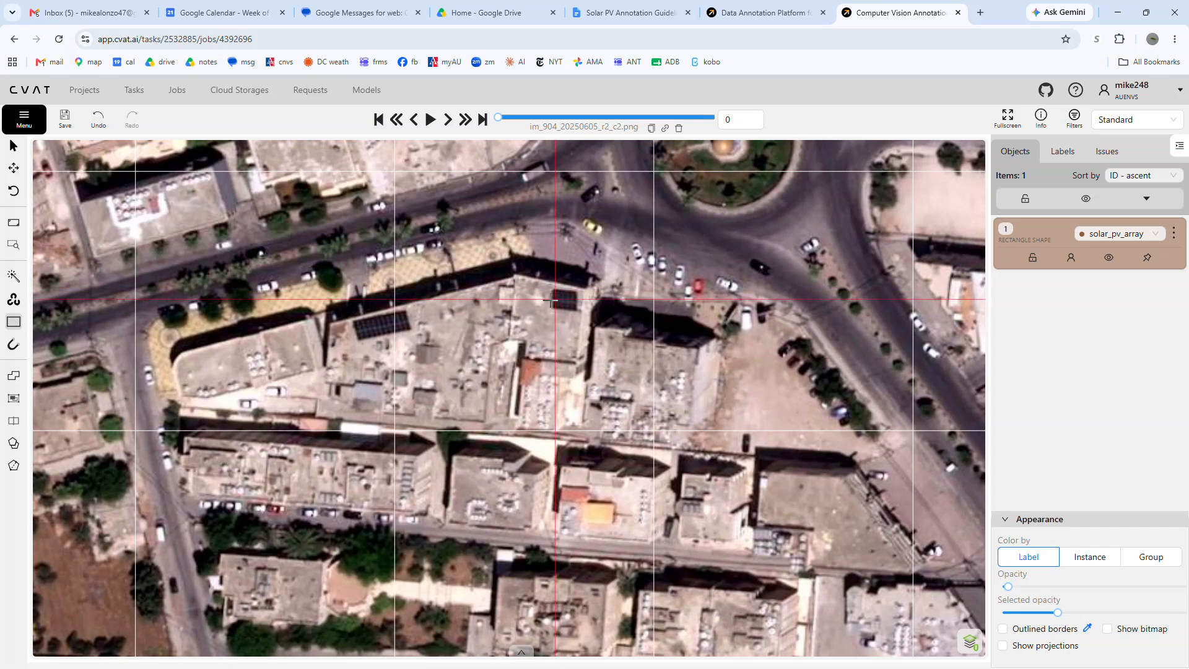
{"action": "left_click", "coordinate": [548, 278]}
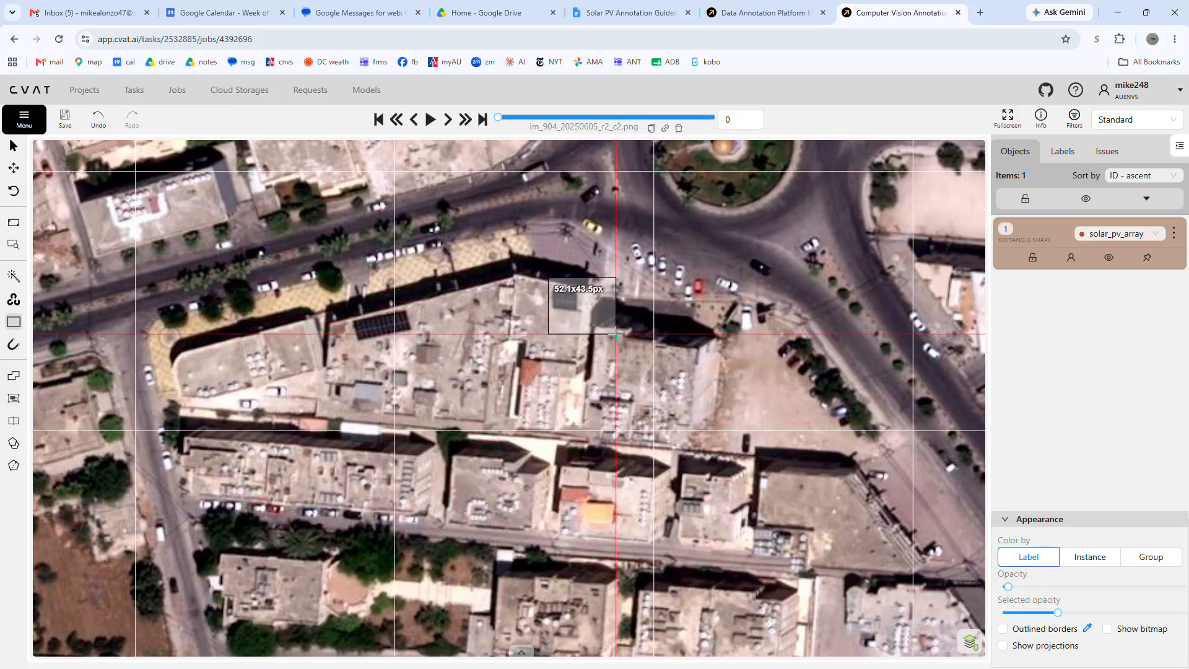
{"action": "left_click", "coordinate": [684, 362]}
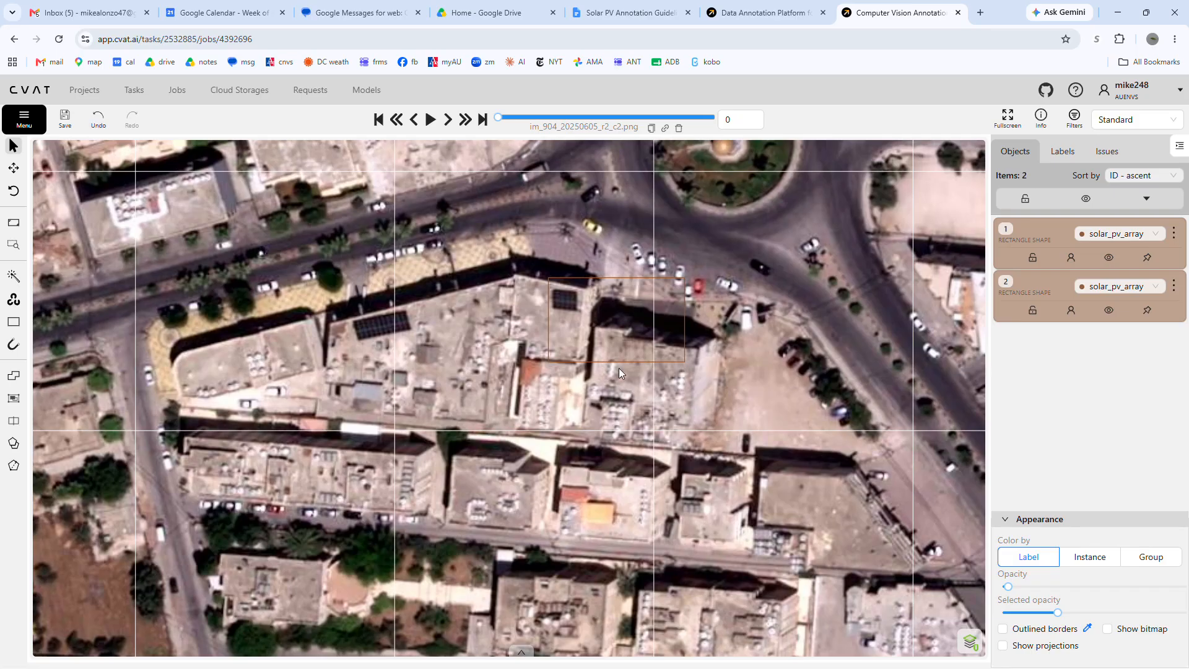
{"action": "key", "text": "ctrl+z"}
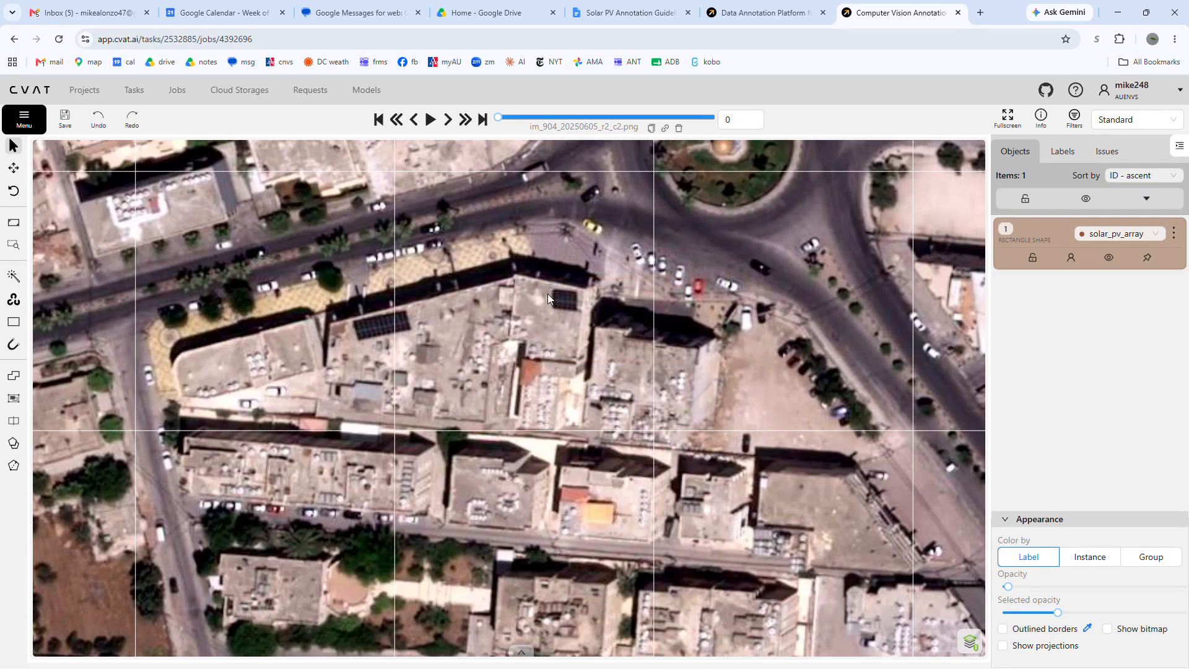
{"action": "key", "text": "n"}
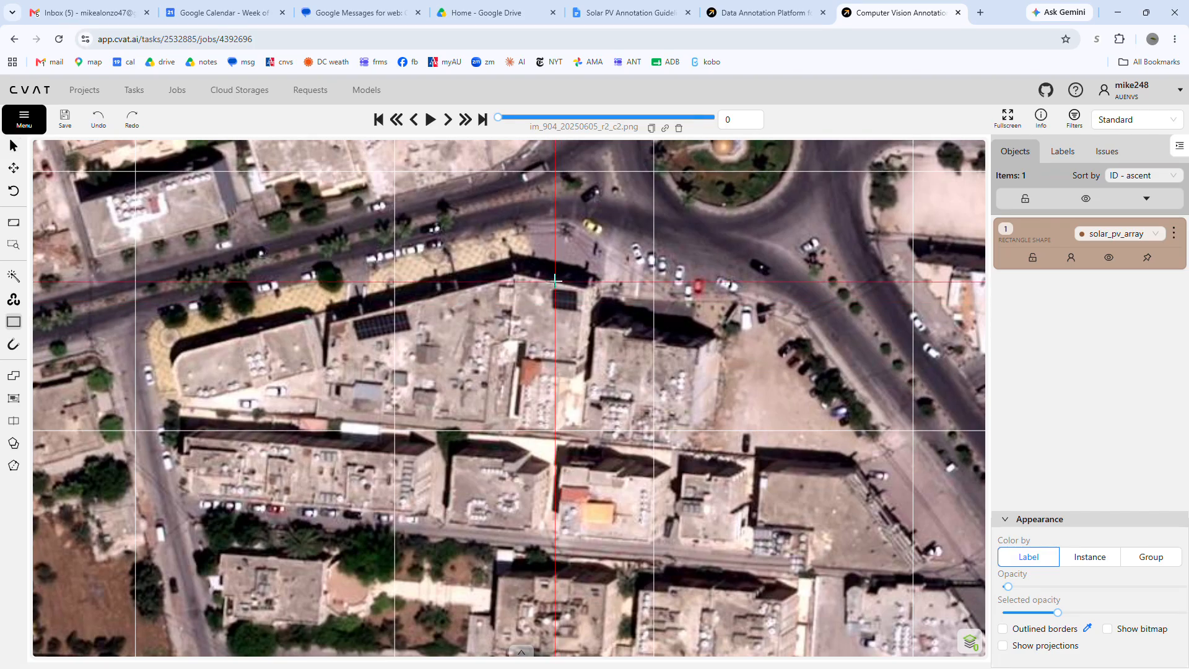
{"action": "left_click", "coordinate": [558, 281]}
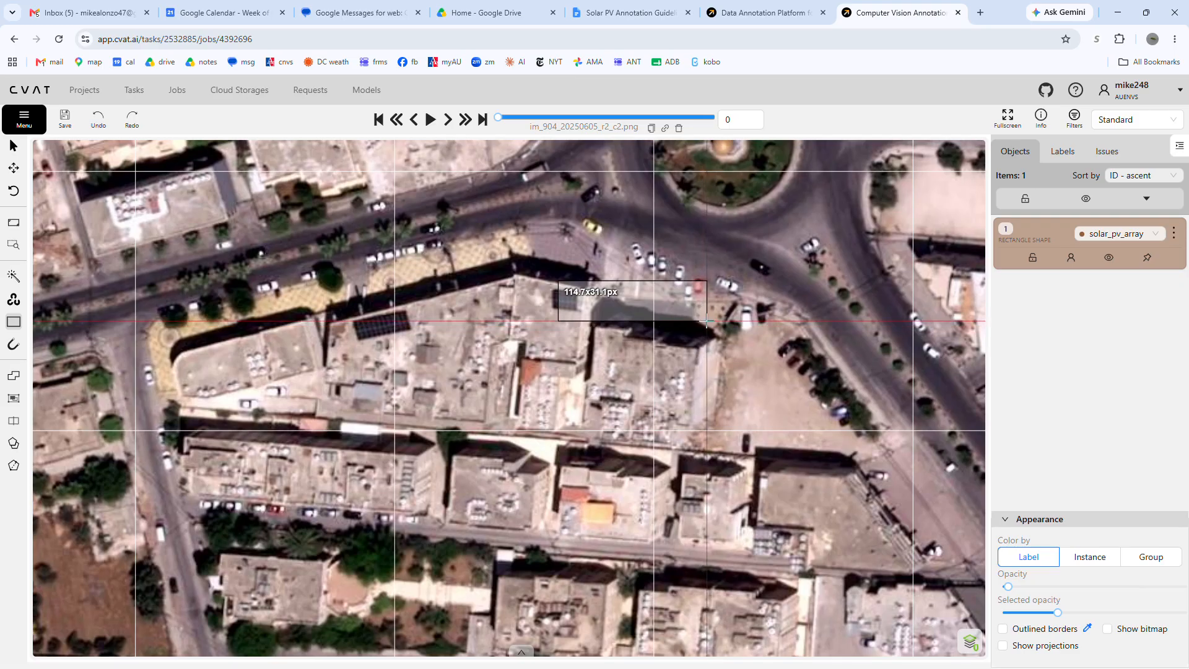
{"action": "key", "text": "Escape"}
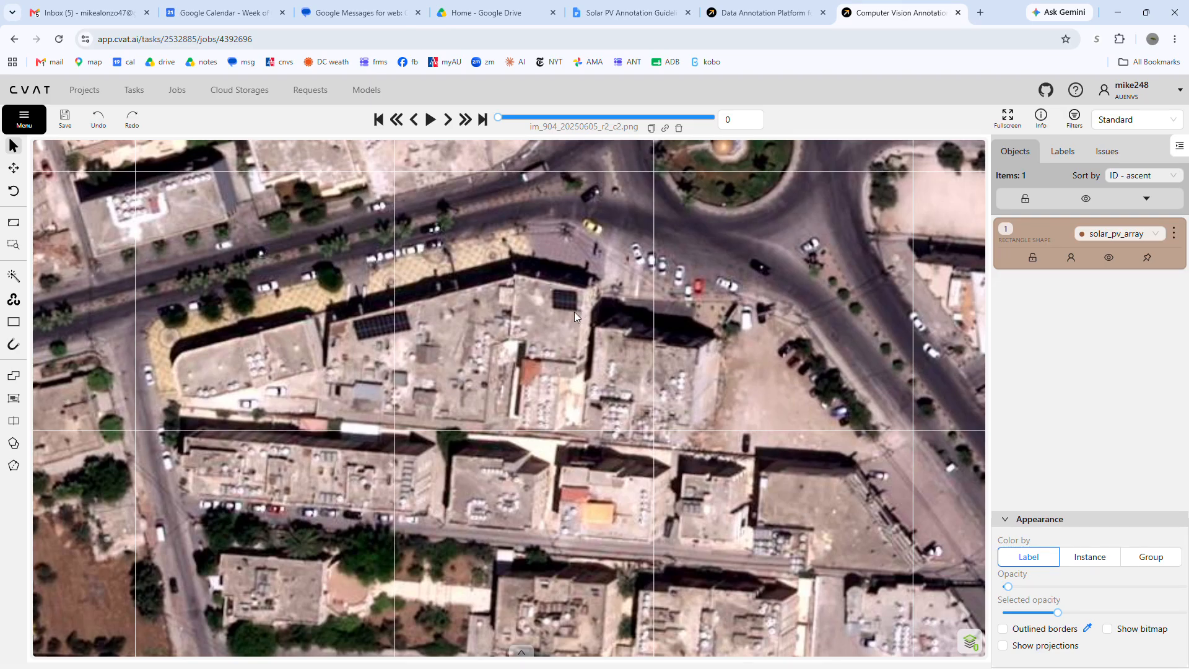
- Draw a tight solar_pv_array rectangle of about 21 x 16 px around the small rooftop array southwest of the roundabout
{"action": "scroll", "coordinate": [570, 308], "scroll_direction": "up", "scroll_amount": 2}
{"action": "scroll", "coordinate": [562, 305], "scroll_direction": "up", "scroll_amount": 2}
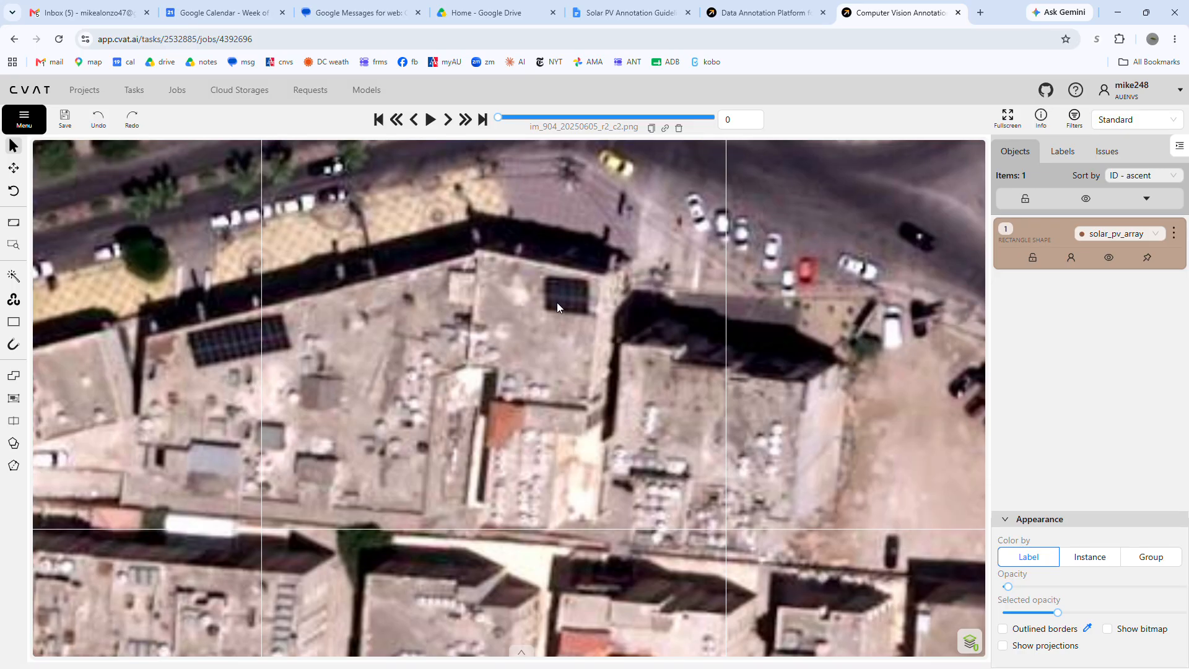
{"action": "key", "text": "n"}
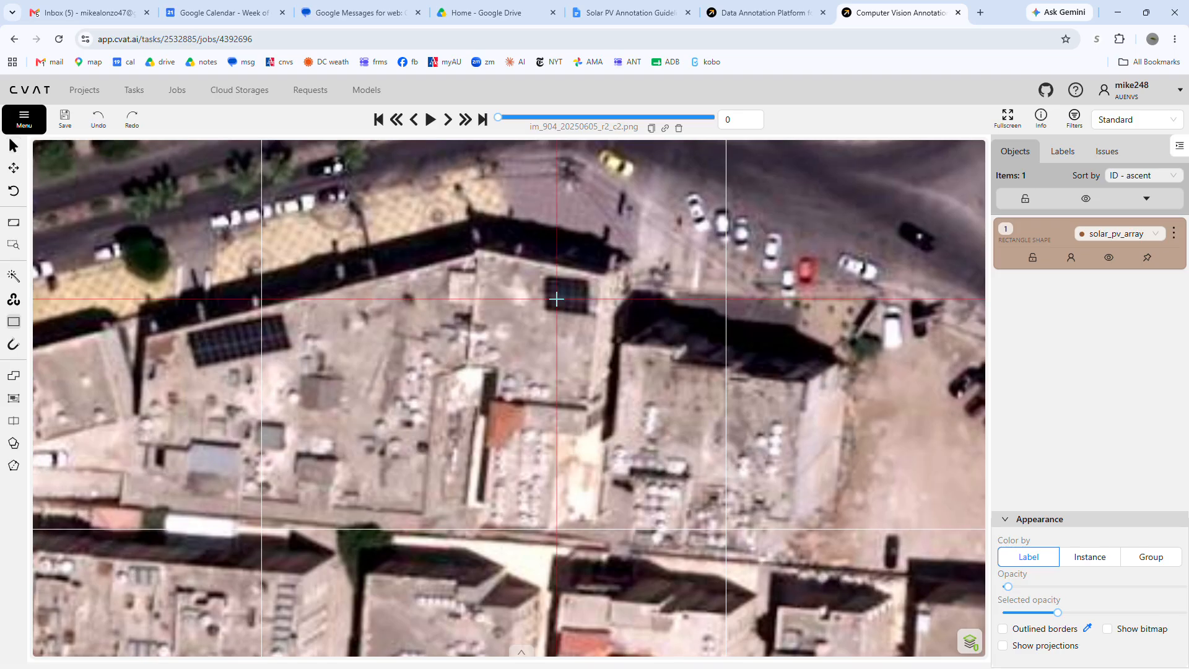
{"action": "left_click", "coordinate": [591, 313]}
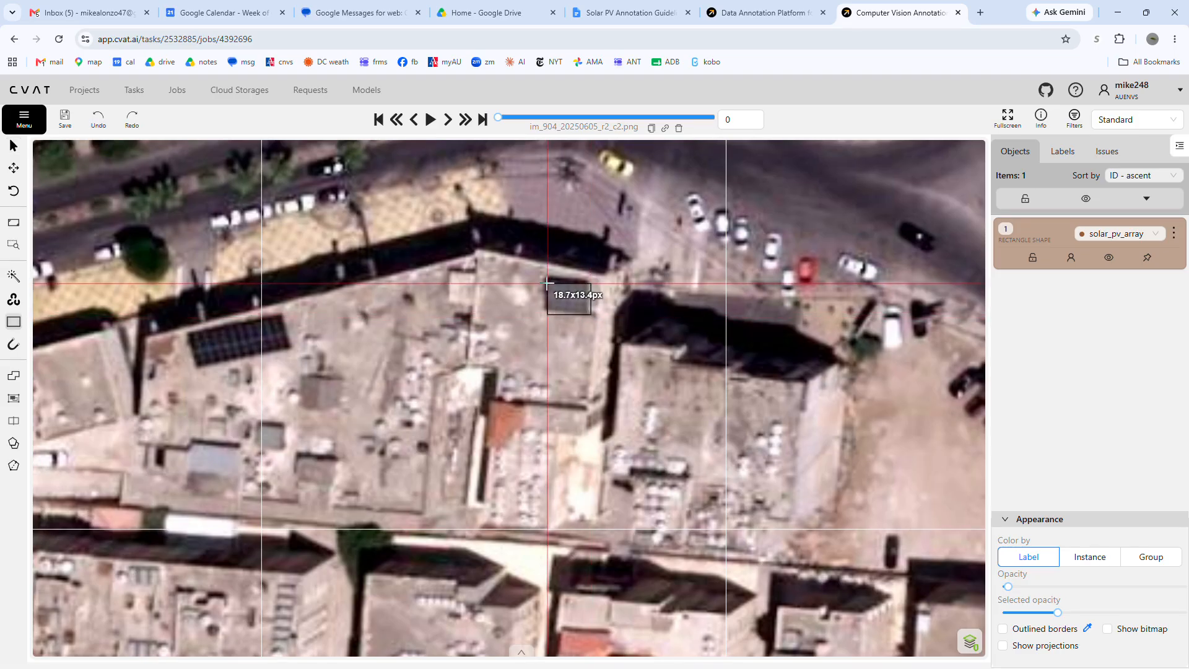
{"action": "left_click", "coordinate": [543, 278]}
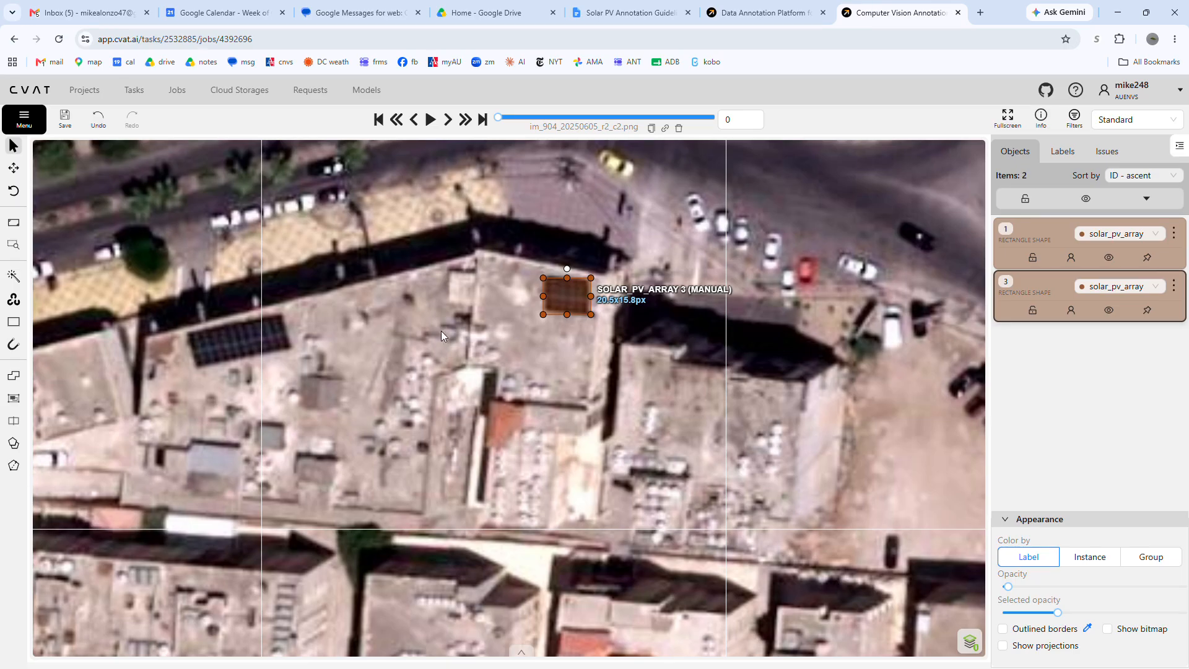
- Draw a tight solar_pv_array rectangle around the tilted, elongated array on the western part of the same building block
{"action": "key", "text": "n"}
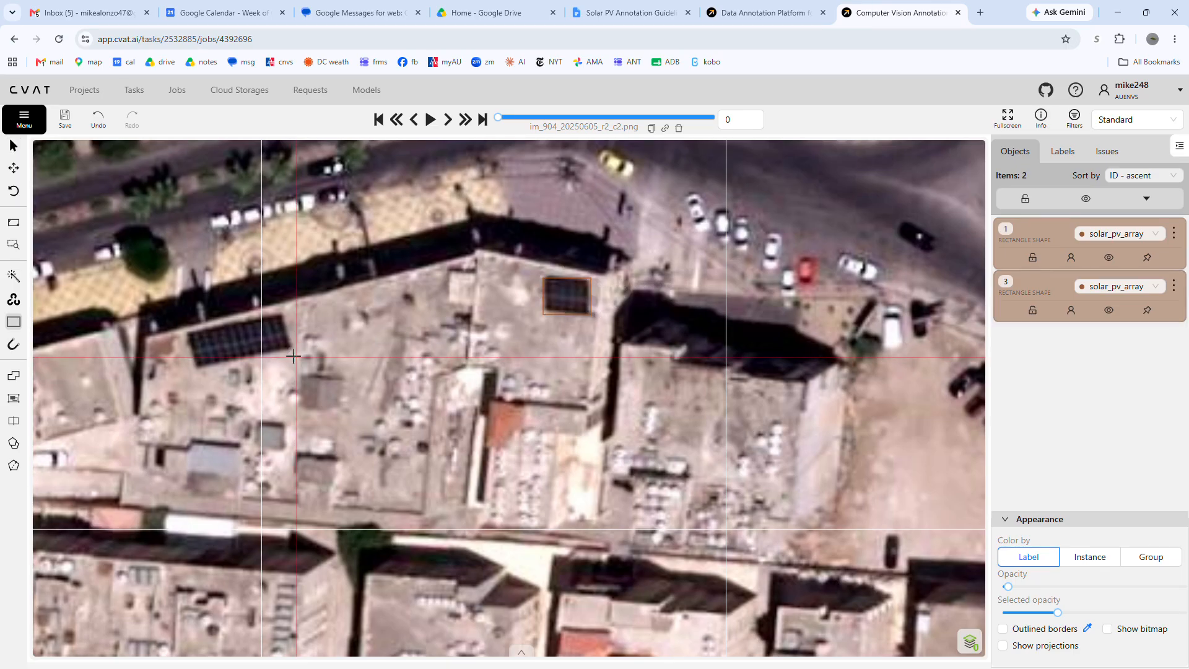
{"action": "left_click", "coordinate": [186, 312]}
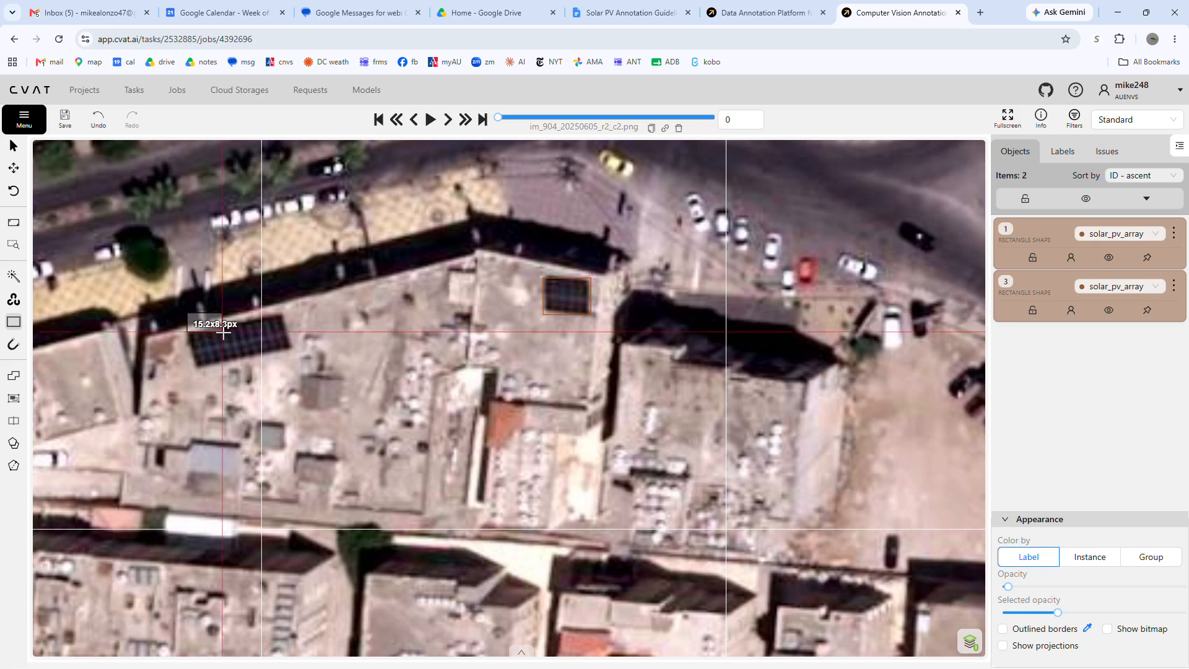
{"action": "left_click", "coordinate": [292, 368]}
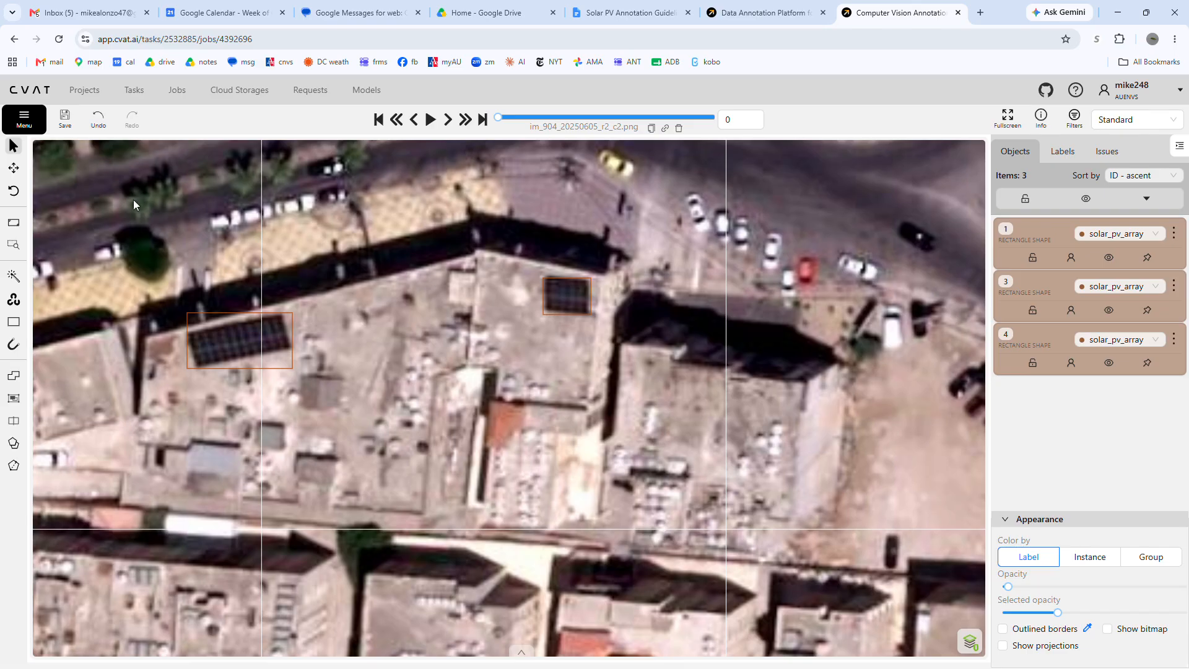
- Save the annotations of this job and return to the task list
{"action": "left_click", "coordinate": [63, 126]}
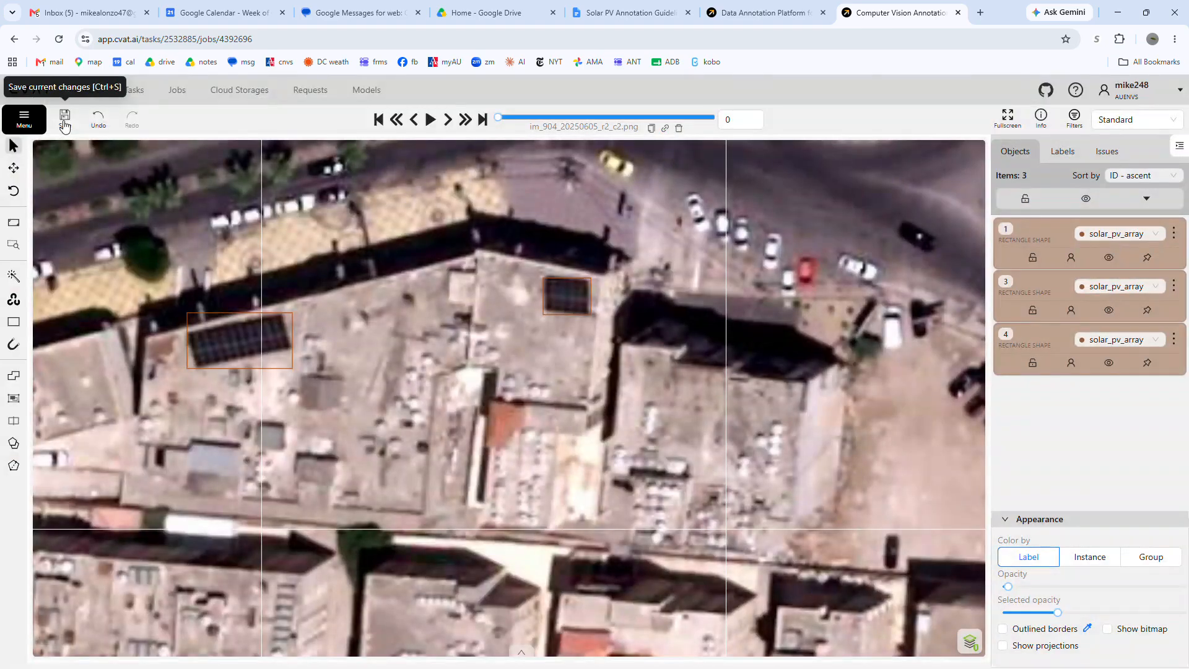
{"action": "scroll", "coordinate": [486, 269], "scroll_direction": "down", "scroll_amount": 4}
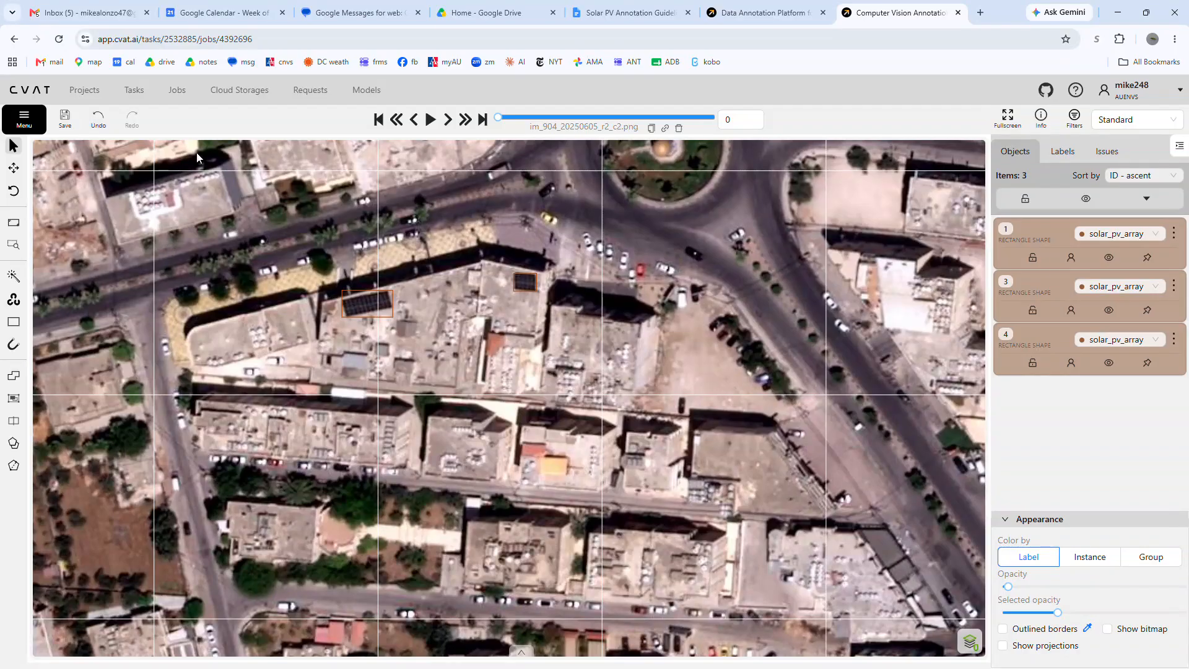
{"action": "left_click", "coordinate": [135, 95]}
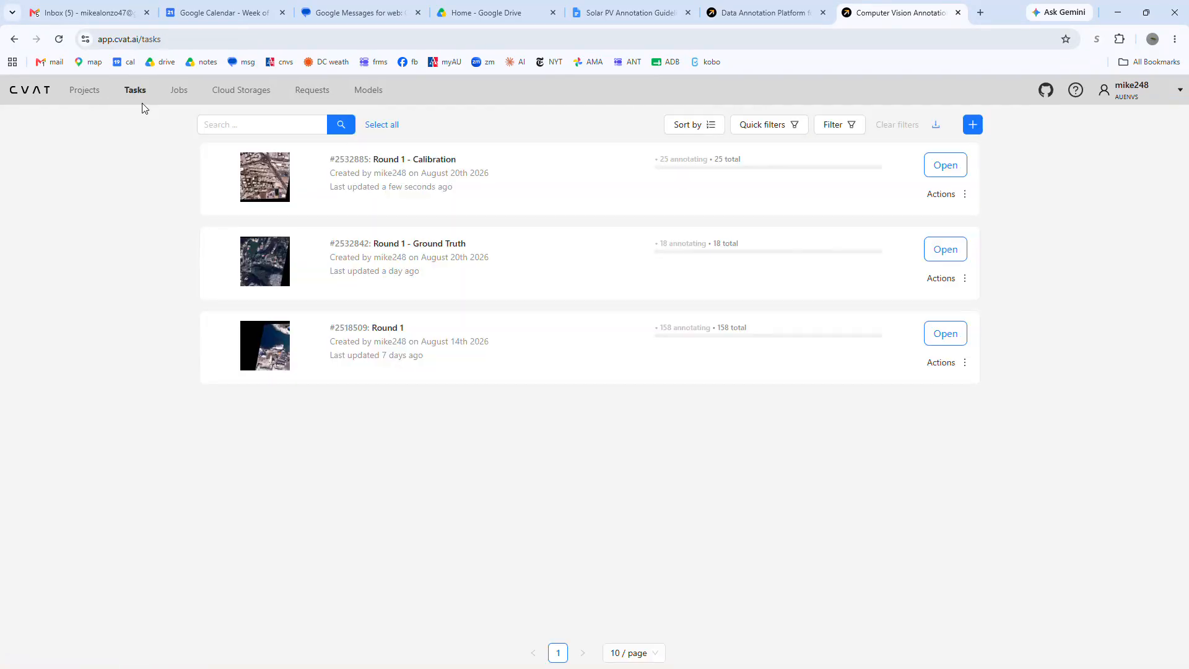